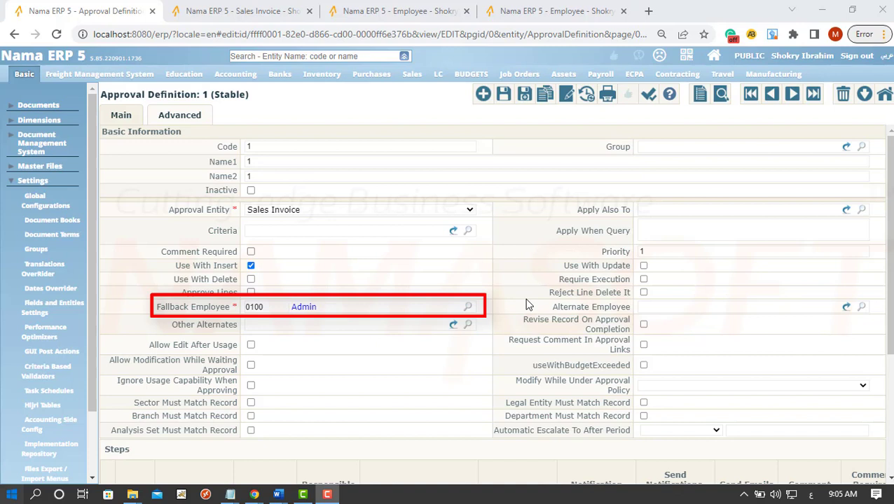
Scroll to Approval Definition 1's two-row Steps grid and scroll it sideways to review its columns
{"action": "scroll", "coordinate": [477, 415], "scroll_direction": "down", "scroll_amount": 3}
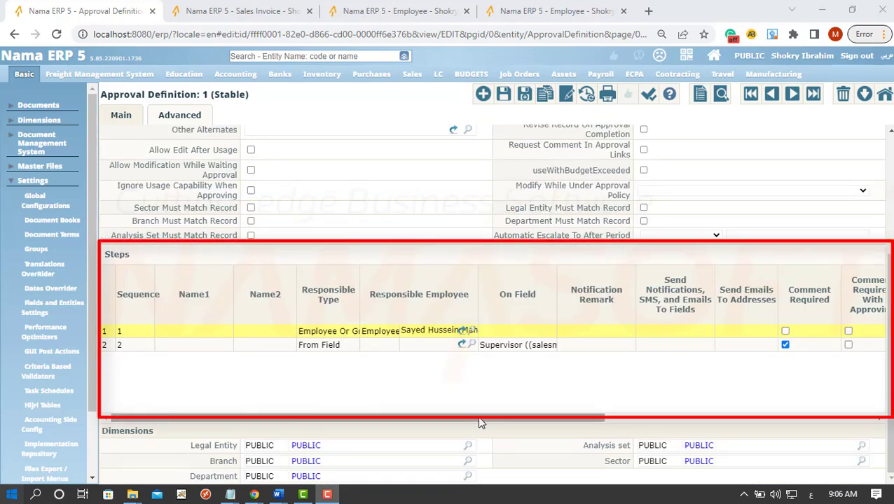
{"action": "mouse_move", "coordinate": [480, 423]}
{"action": "left_mouse_down"}
{"action": "mouse_move", "coordinate": [714, 406]}
{"action": "mouse_move", "coordinate": [569, 425]}
{"action": "mouse_move", "coordinate": [481, 422]}
{"action": "left_mouse_up"}
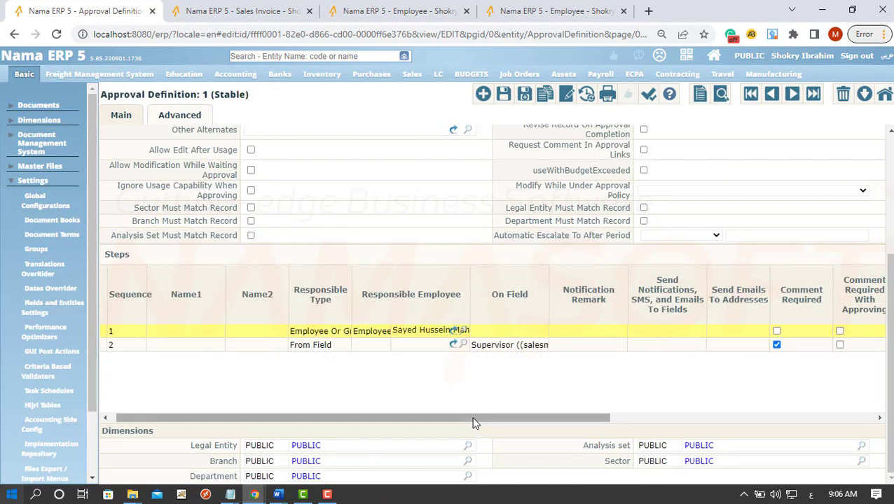
{"action": "left_click_drag", "start_coordinate": [472, 422], "coordinate": [455, 433]}
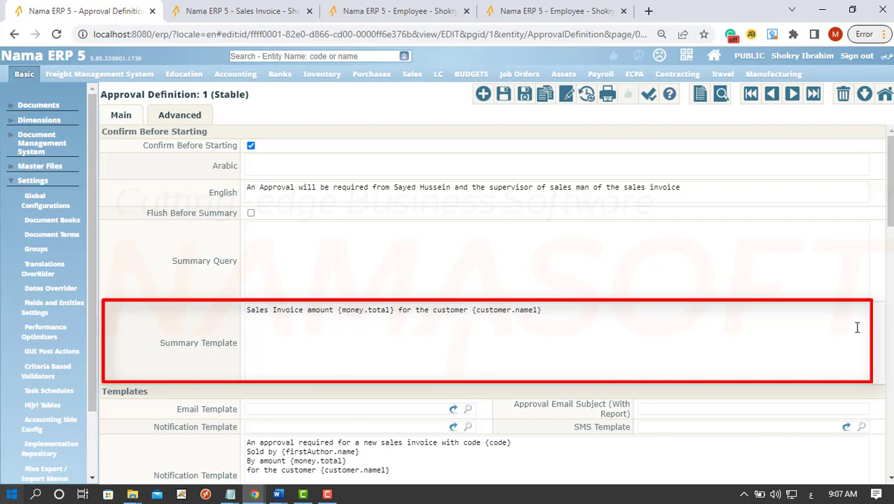
Scroll down the menu to reach Add Sales Invoice under Documents > Sales Invoices
{"action": "scroll", "coordinate": [856, 327], "scroll_direction": "down", "scroll_amount": 2}
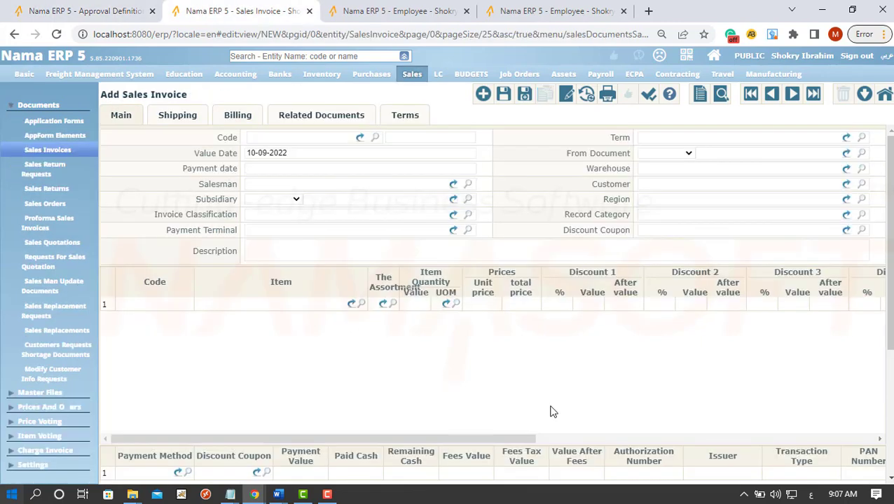
Set both the invoice code book and the term to مبيعات أجل
{"action": "left_click", "coordinate": [318, 138]}
{"action": "left_click", "coordinate": [313, 154]}
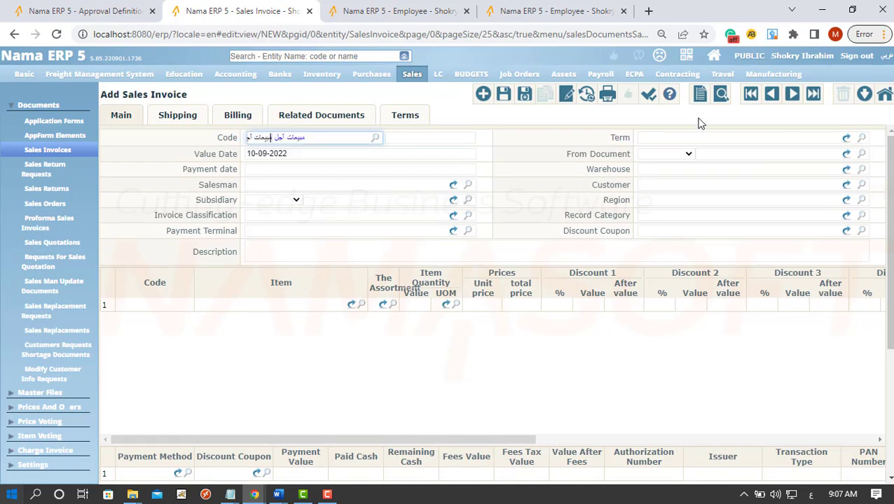
{"action": "left_click", "coordinate": [697, 138]}
{"action": "left_click", "coordinate": [690, 154]}
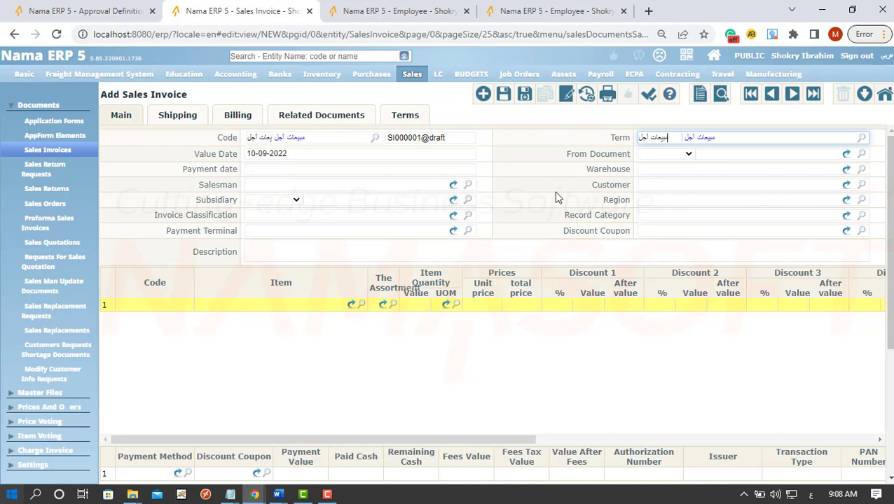
Choose customer 202, salesman 10002 and warehouse 001 for the invoice
{"action": "left_click", "coordinate": [689, 181]}
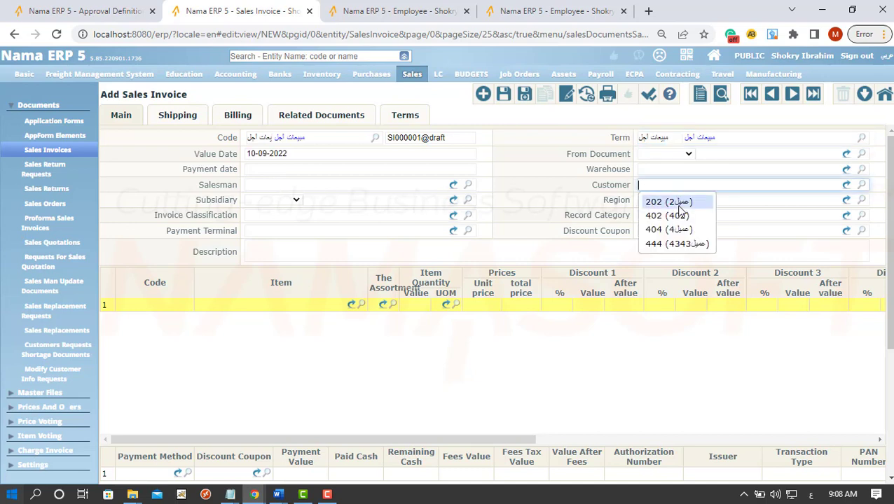
{"action": "left_click", "coordinate": [688, 202]}
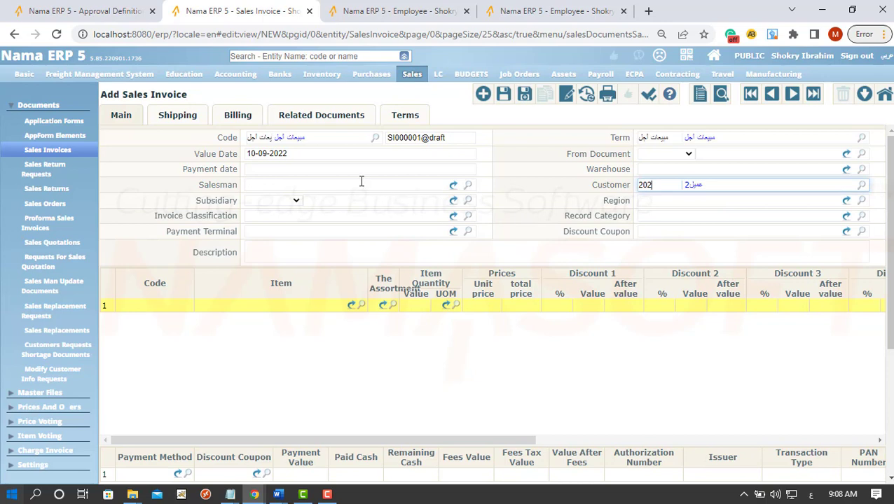
{"action": "left_click", "coordinate": [335, 185]}
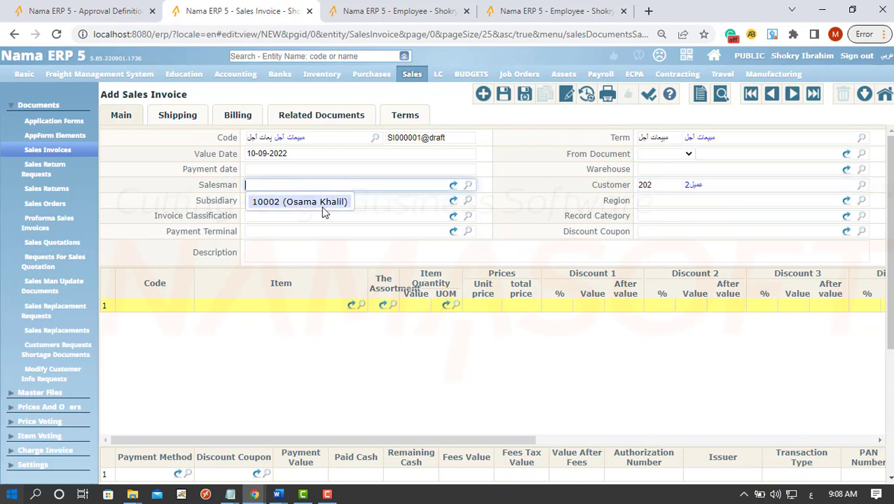
{"action": "left_click", "coordinate": [325, 202]}
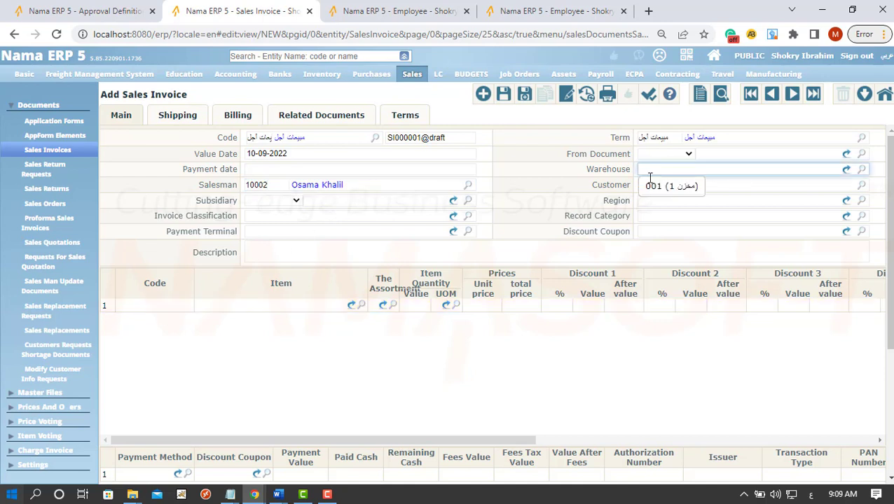
{"action": "left_click", "coordinate": [651, 185]}
{"action": "left_click", "coordinate": [135, 306]}
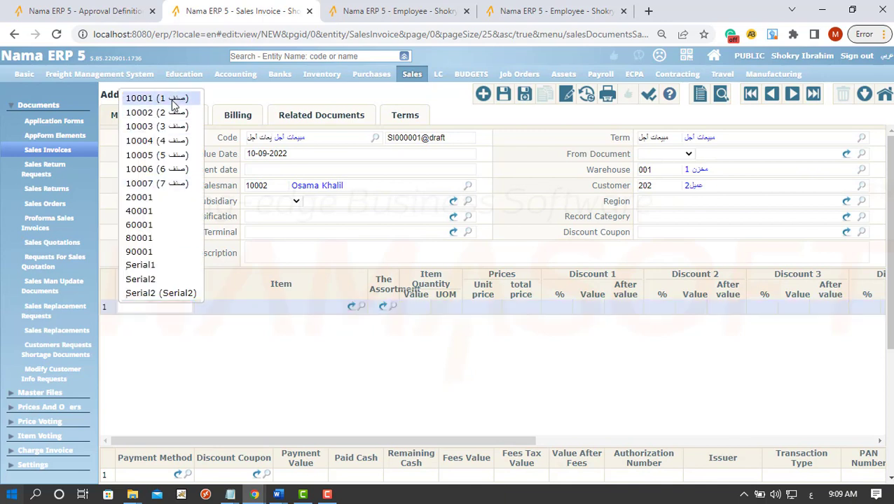
Enter line 1 as item 10001, quantity 200 at unit price 140, and save the invoice
{"action": "left_click", "coordinate": [171, 98]}
{"action": "left_click", "coordinate": [424, 308]}
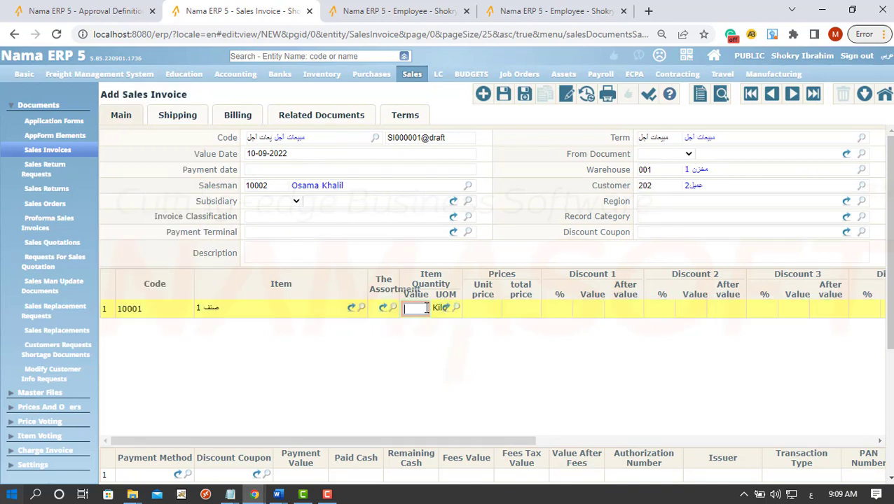
{"action": "type", "text": "200"}
{"action": "key", "text": "Tab"}
{"action": "type", "text": "140"}
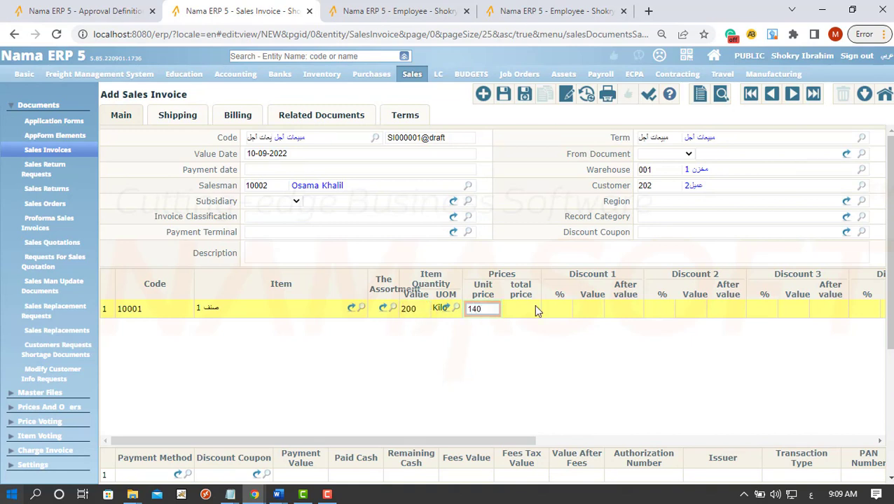
{"action": "key", "text": "Tab"}
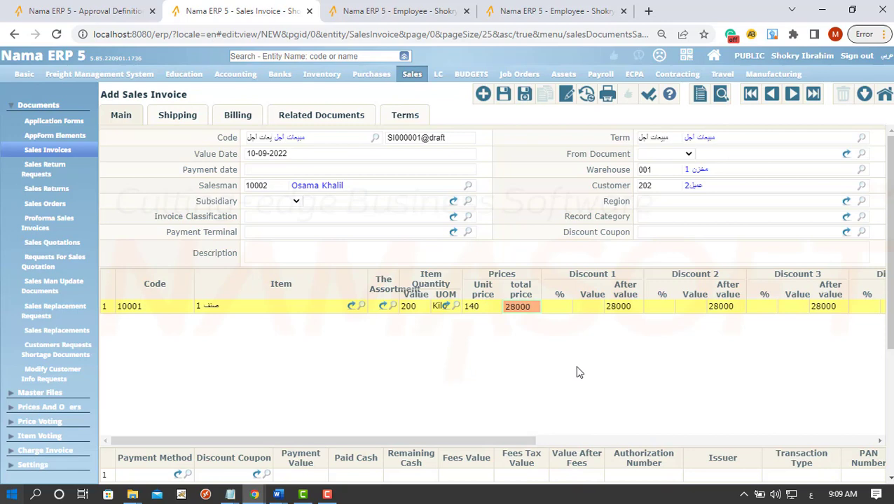
{"action": "left_click", "coordinate": [504, 98]}
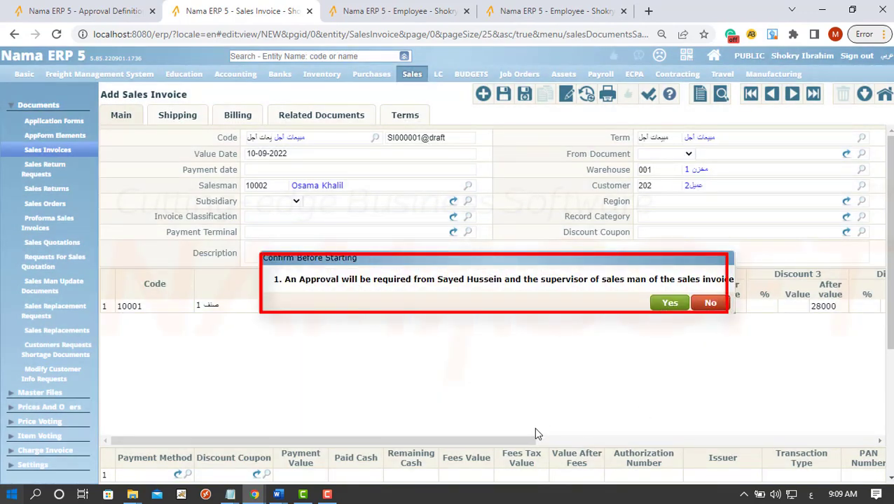
Answer Yes to confirm the invoice will require approvals
{"action": "left_click", "coordinate": [670, 304]}
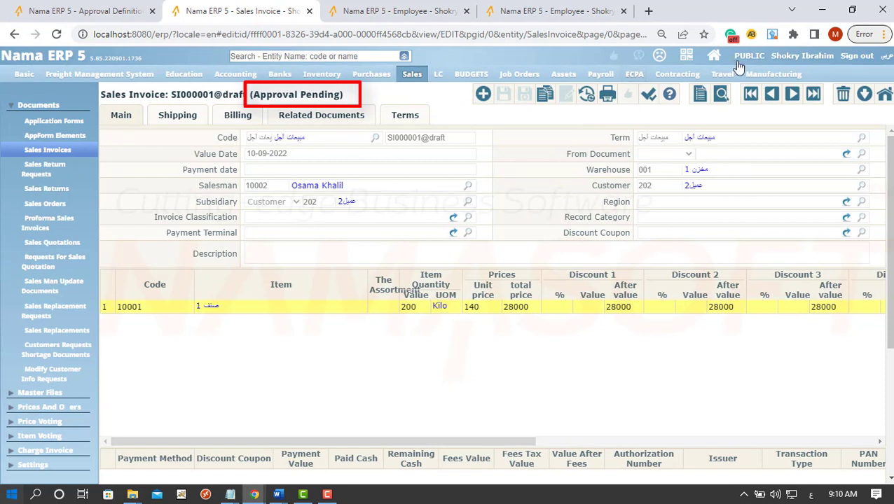
Sign out and sign back in with the first approver's login id and password
{"action": "left_click", "coordinate": [860, 56]}
{"action": "double_click", "coordinate": [499, 144]}
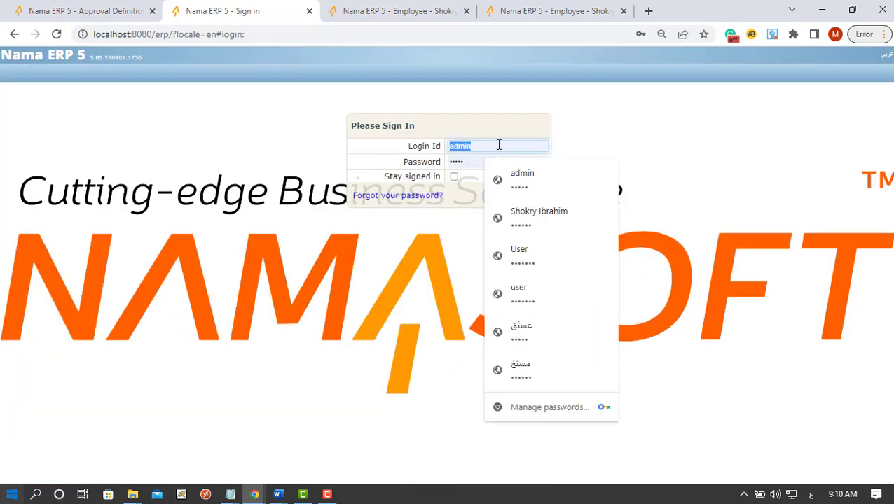
{"action": "type", "text": "100"}
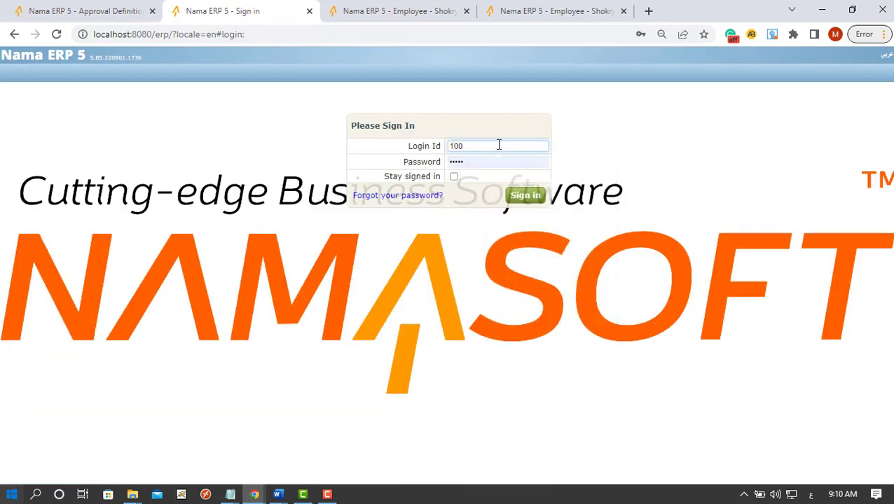
{"action": "left_click", "coordinate": [498, 167]}
{"action": "double_click", "coordinate": [498, 166]}
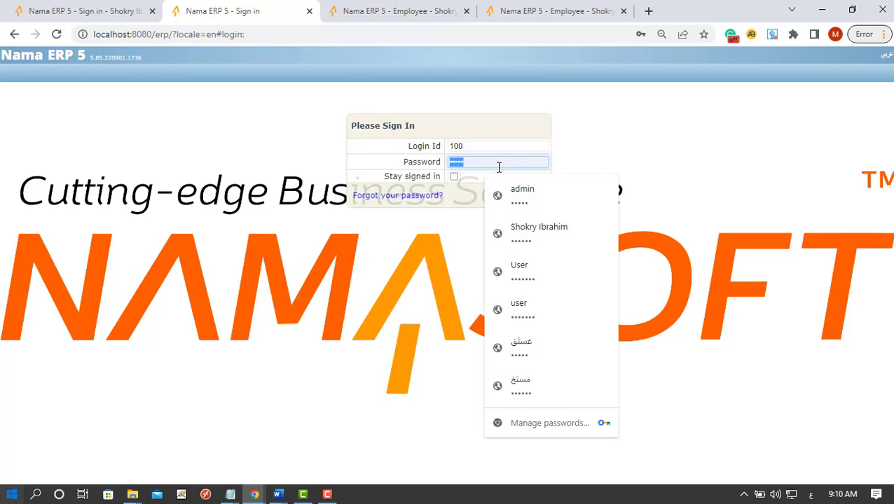
{"action": "type", "text": "123456"}
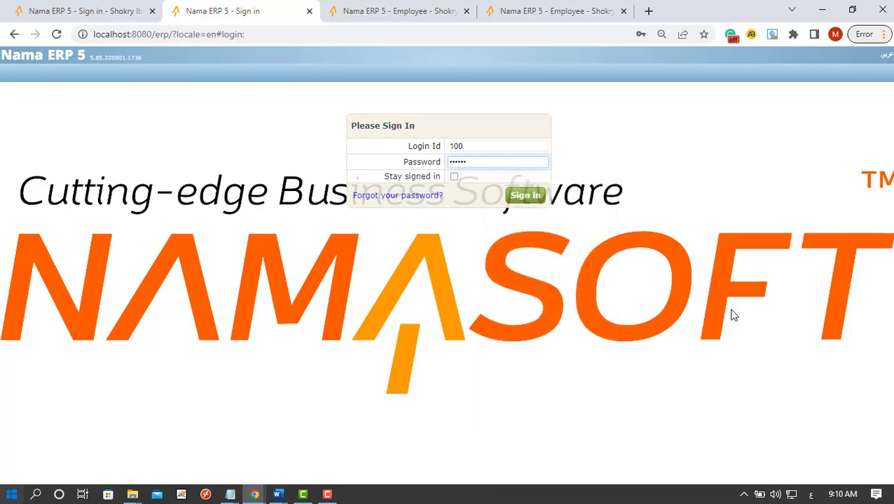
{"action": "left_click", "coordinate": [526, 196]}
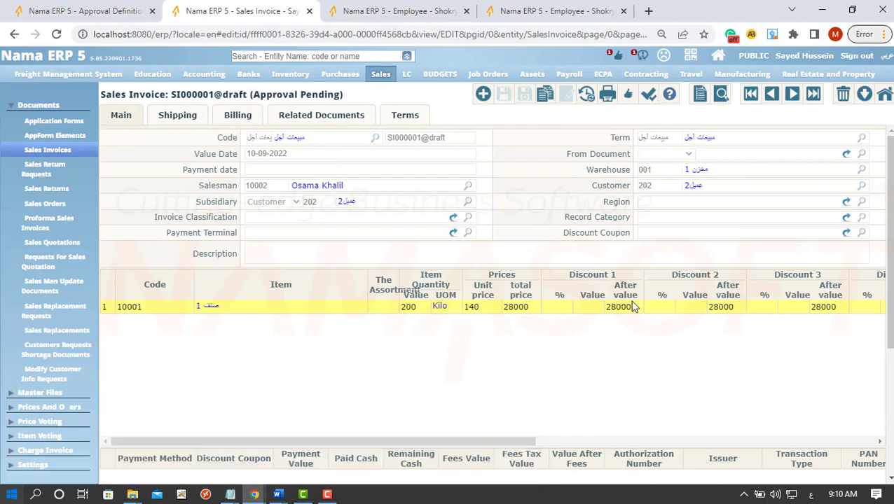
From Current Approvals, give SI000001@draft an Approve decision for the first step
{"action": "left_click", "coordinate": [616, 58]}
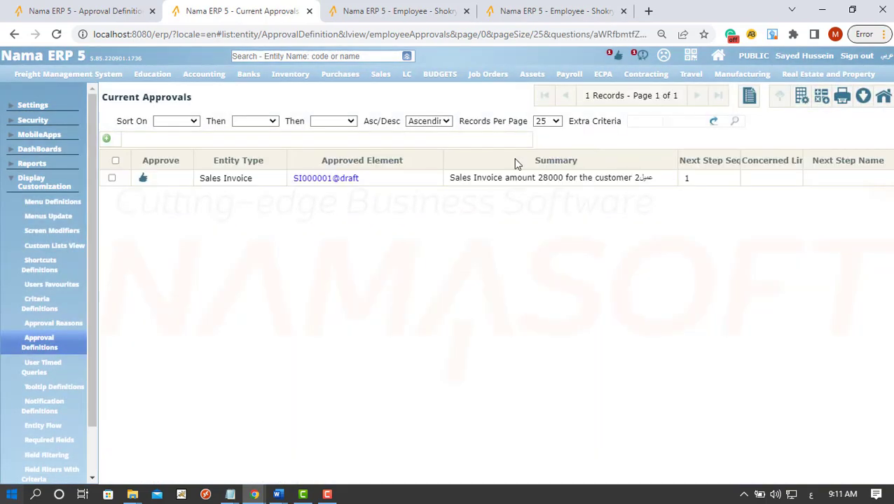
{"action": "left_click", "coordinate": [142, 180]}
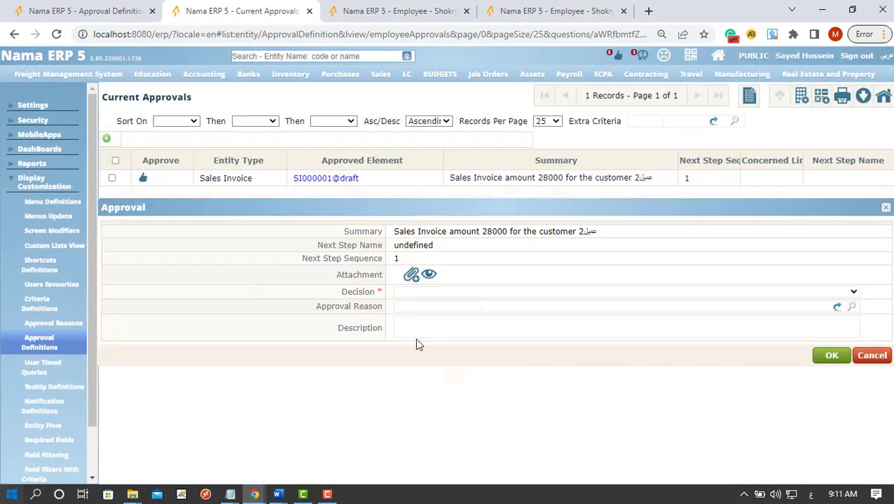
{"action": "left_click", "coordinate": [406, 292]}
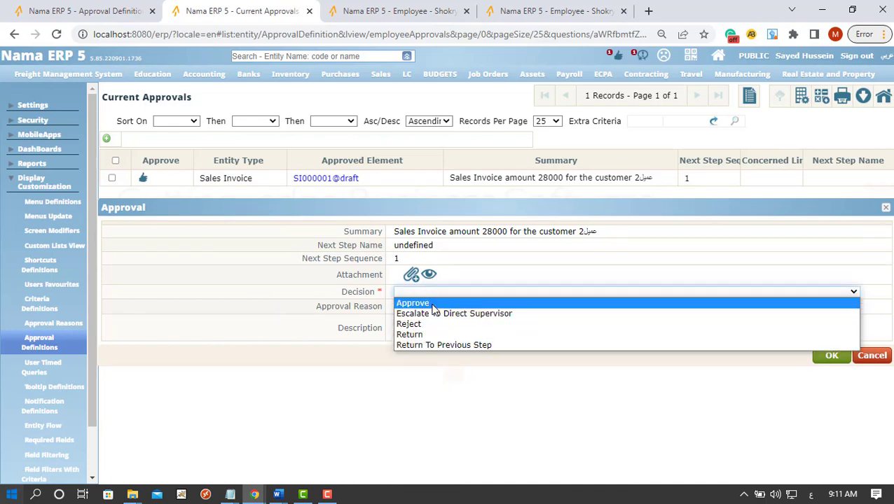
{"action": "left_click", "coordinate": [431, 303]}
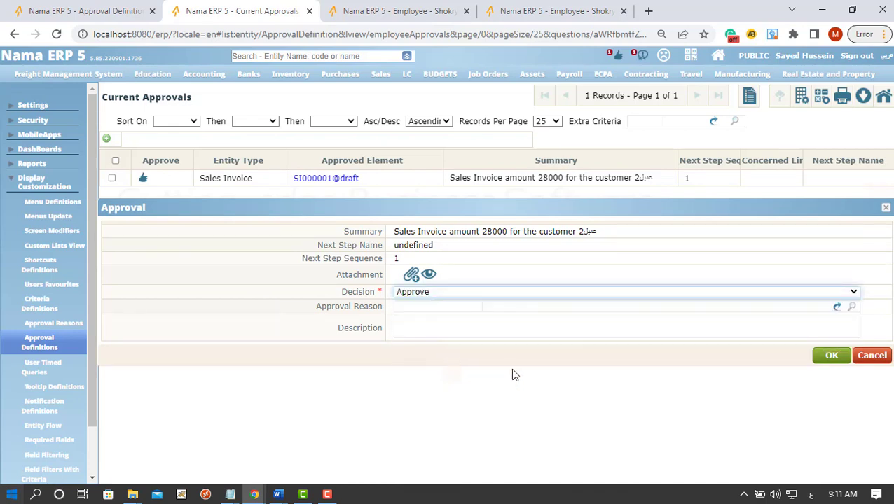
{"action": "left_click", "coordinate": [831, 357]}
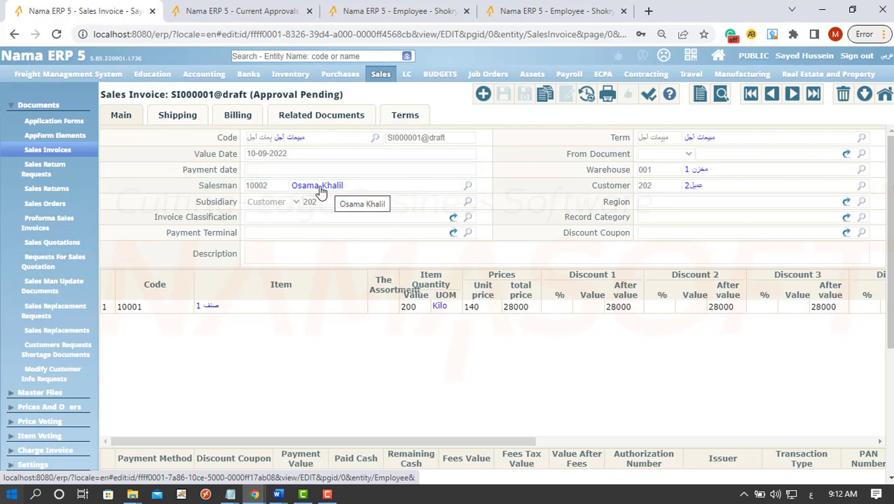
Switch to employee 10002's record to see that their supervisor is employee 10003
{"action": "left_click", "coordinate": [397, 13]}
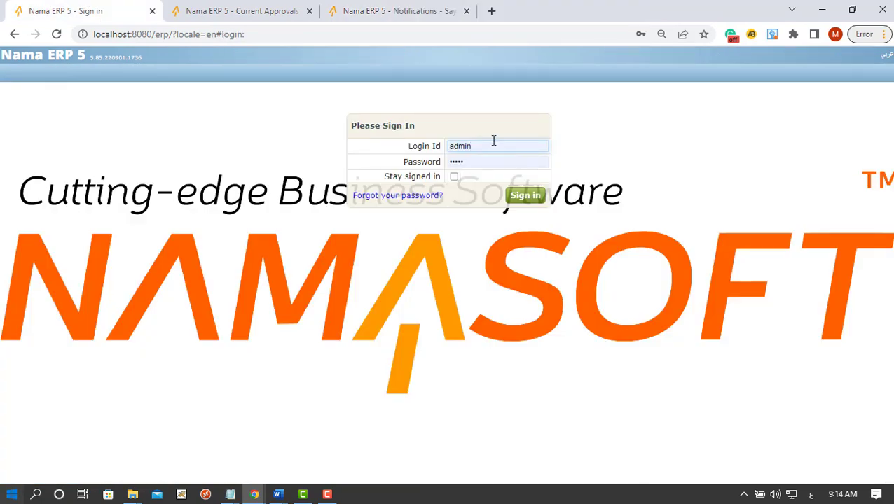
Replace the login id and password with the supervisor's credentials and sign in
{"action": "left_click", "coordinate": [492, 142]}
{"action": "double_click", "coordinate": [494, 145]}
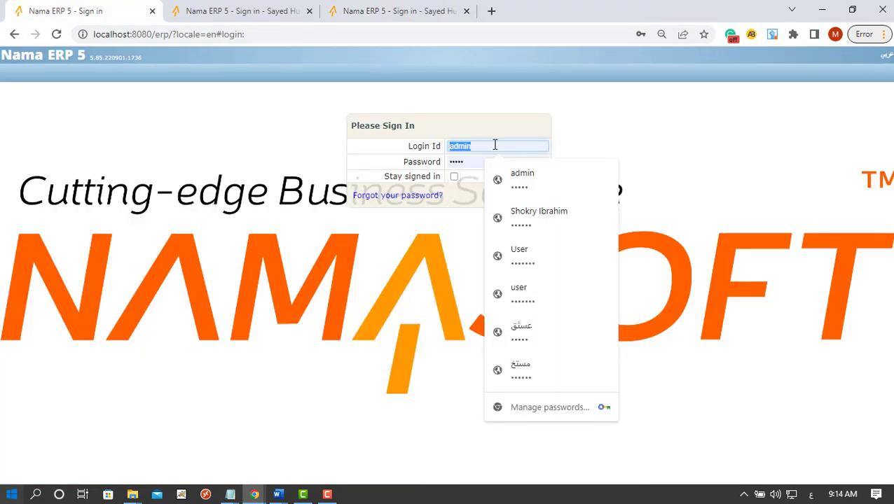
{"action": "type", "text": "200"}
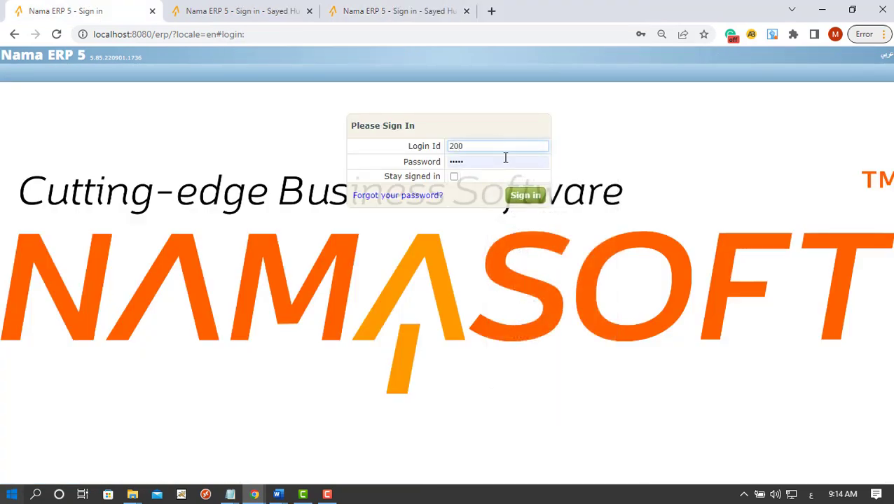
{"action": "left_click", "coordinate": [505, 158]}
{"action": "double_click", "coordinate": [505, 158]}
{"action": "type", "text": "•••"}
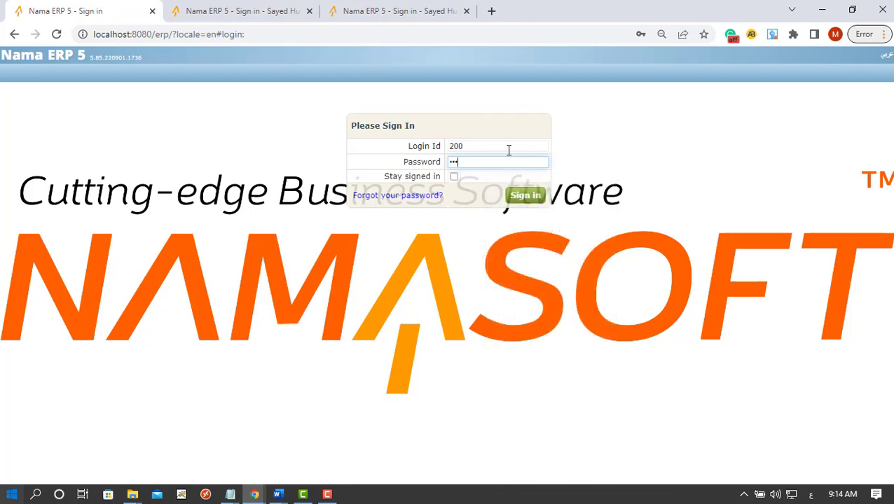
{"action": "key", "text": "Return"}
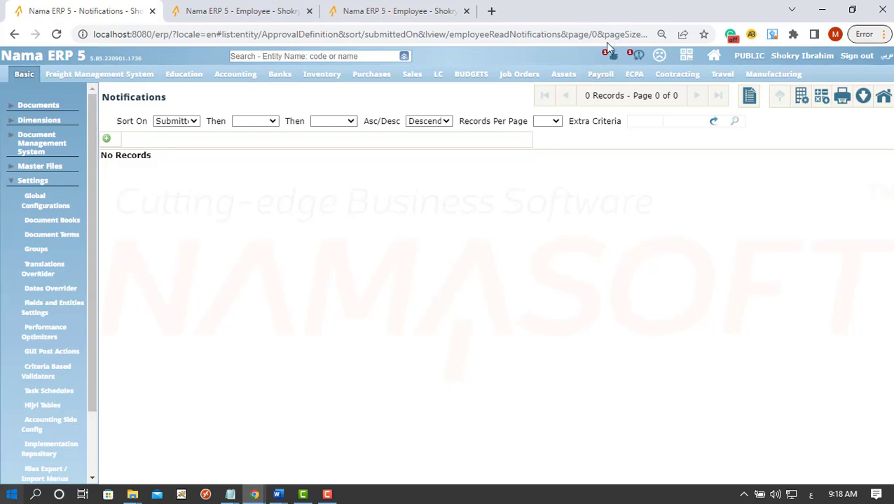
Try approving SI000001's second step without a comment, then check step 2's comment requirement
{"action": "left_click", "coordinate": [608, 55]}
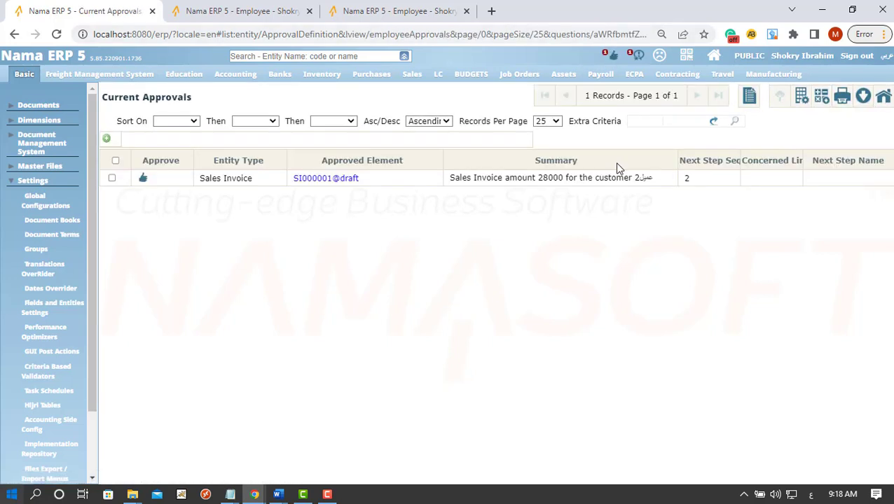
{"action": "left_click", "coordinate": [143, 179]}
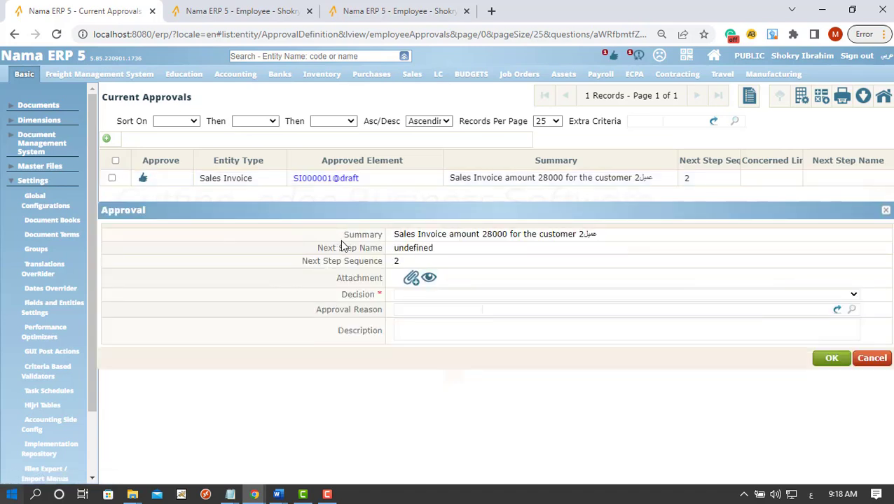
{"action": "left_click", "coordinate": [435, 295]}
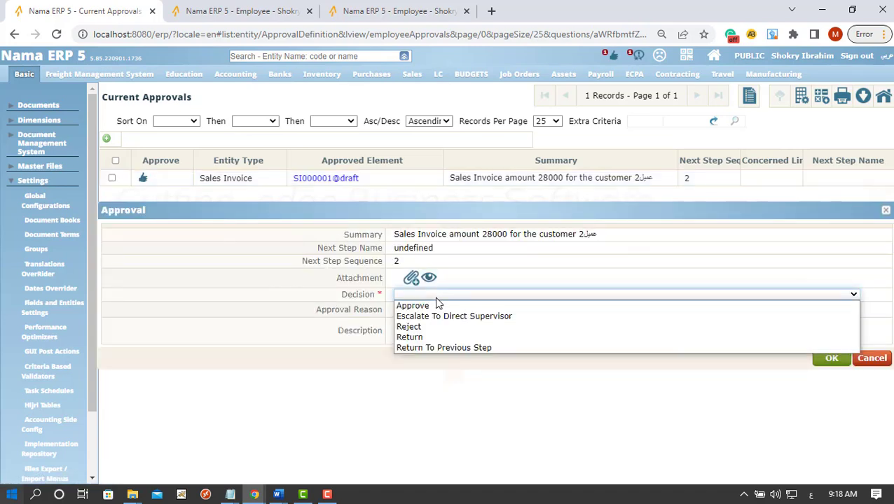
{"action": "left_click", "coordinate": [434, 307]}
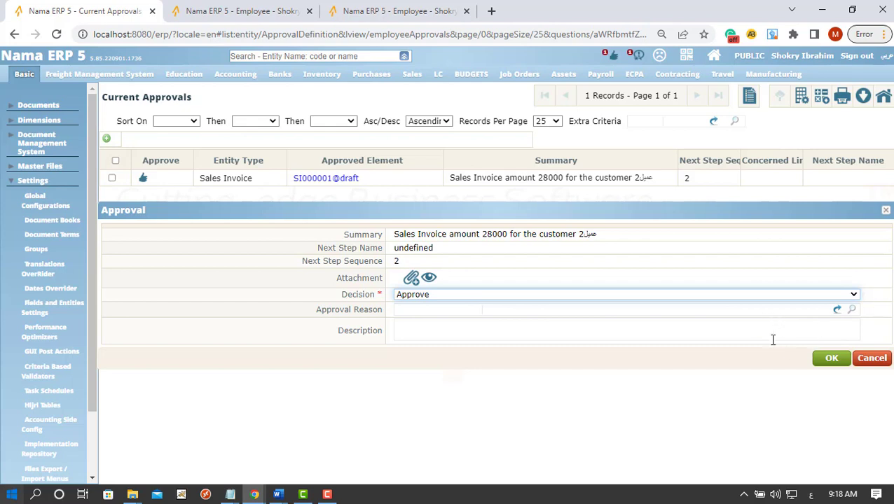
{"action": "left_click", "coordinate": [832, 359]}
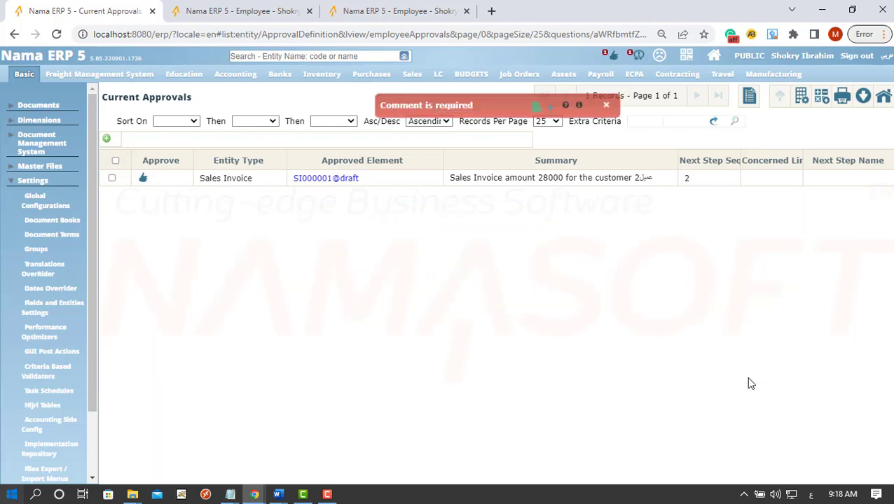
{"action": "left_click", "coordinate": [260, 11]}
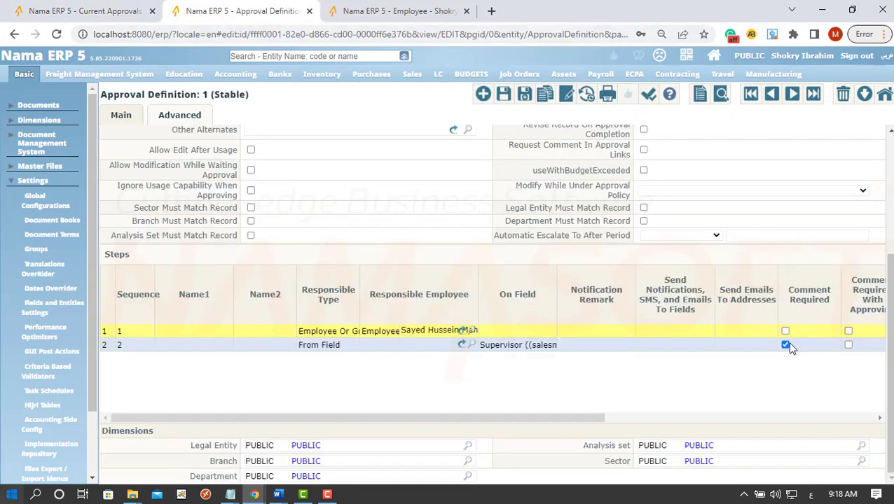
Dismiss the comment-required warning and reopen the pending approval for SI000001 in Current Approvals
{"action": "left_click", "coordinate": [382, 11]}
{"action": "left_click", "coordinate": [62, 9]}
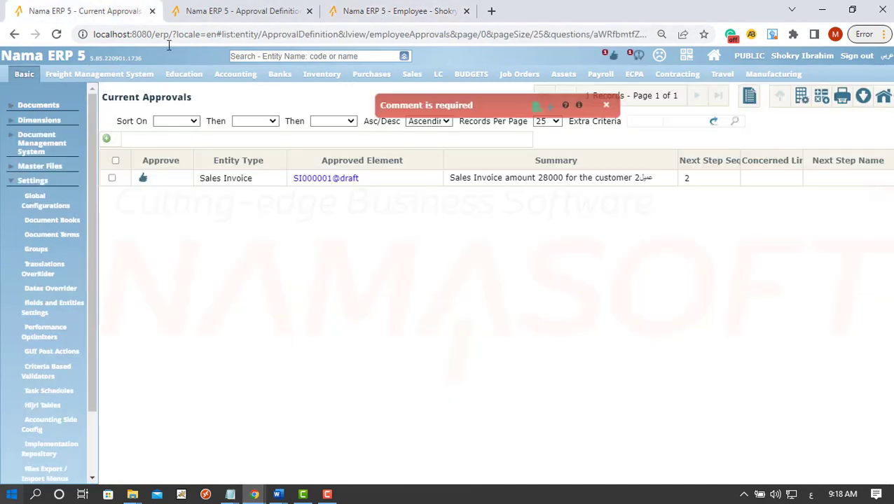
{"action": "left_click", "coordinate": [606, 107]}
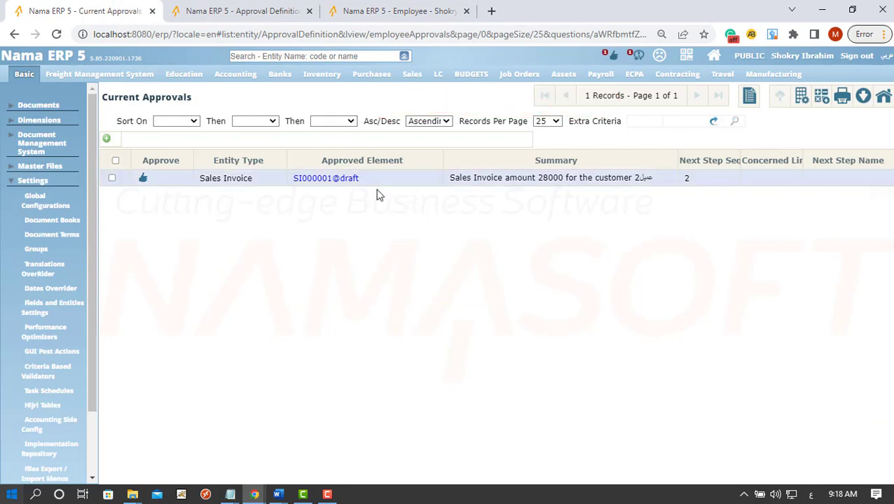
{"action": "left_click", "coordinate": [144, 180]}
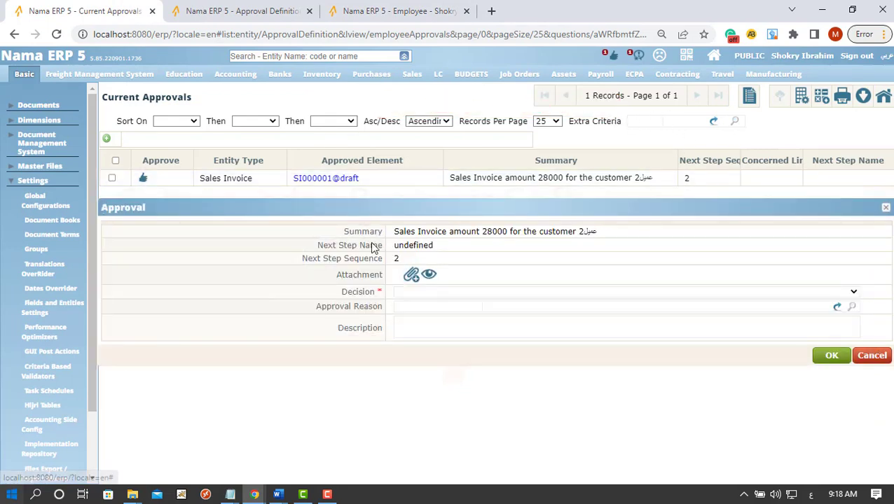
Approve with the comment 'Approved', then open the finalized invoice SI000037 for 28000
{"action": "left_click", "coordinate": [425, 292]}
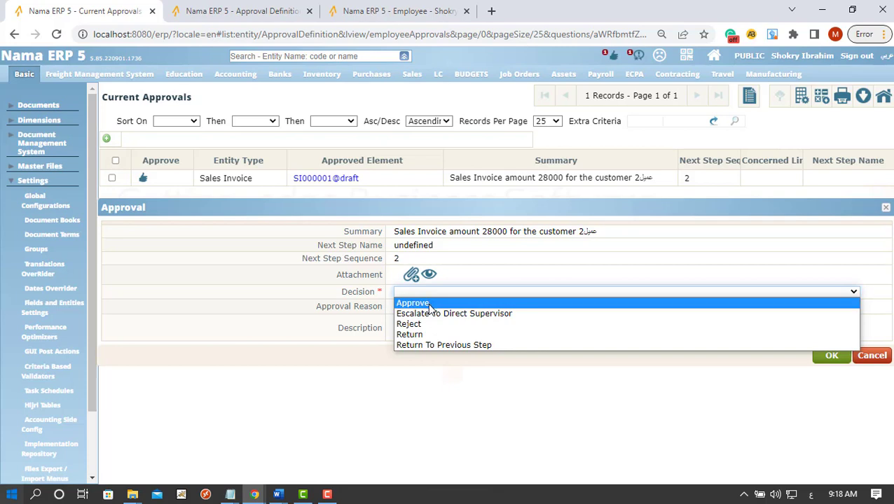
{"action": "left_click", "coordinate": [425, 303]}
{"action": "left_click", "coordinate": [424, 325]}
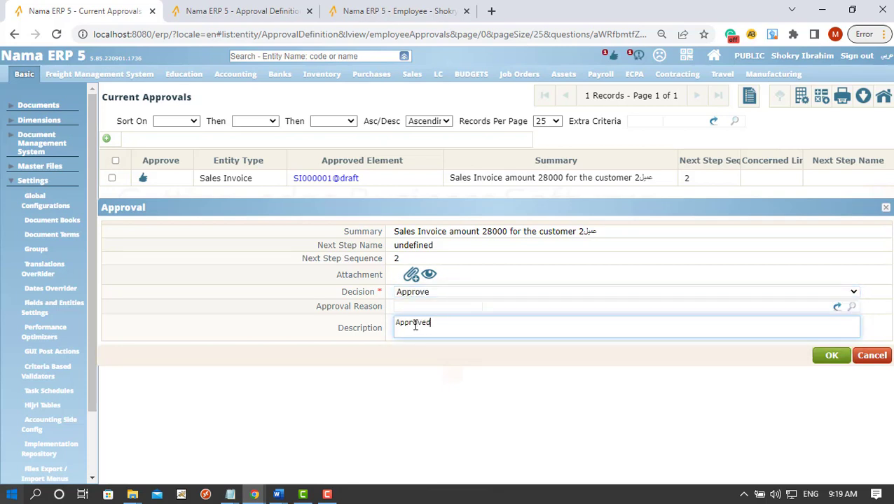
{"action": "left_click", "coordinate": [830, 355]}
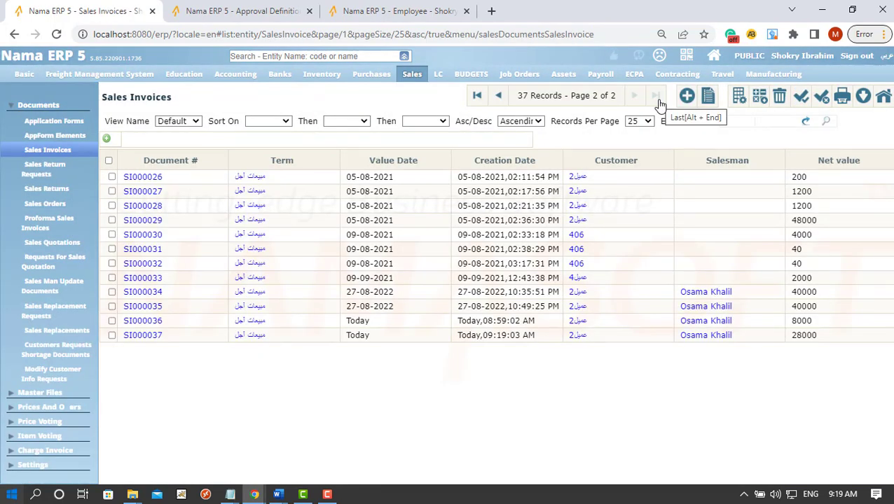
{"action": "left_click", "coordinate": [150, 336]}
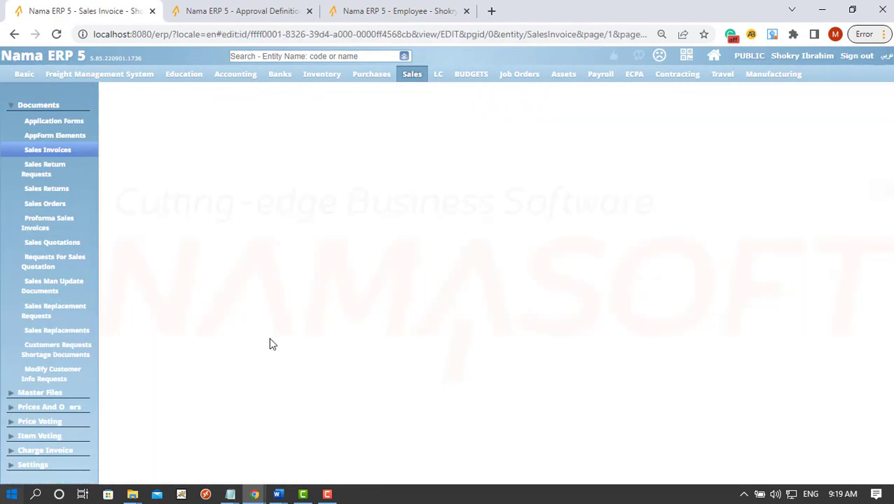